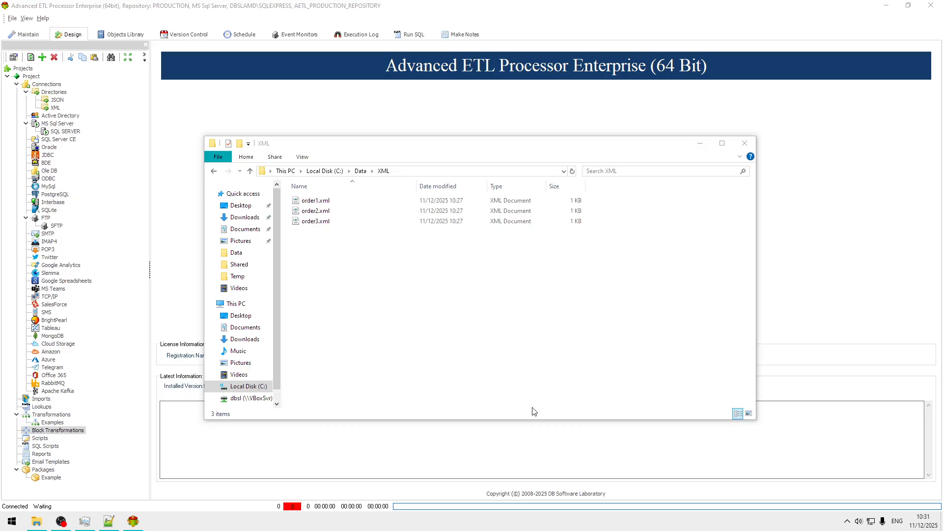
Step: Open order1.xml from the XML folder in Notepad++ and examine its order structure
{"action": "left_click", "coordinate": [339, 203]}
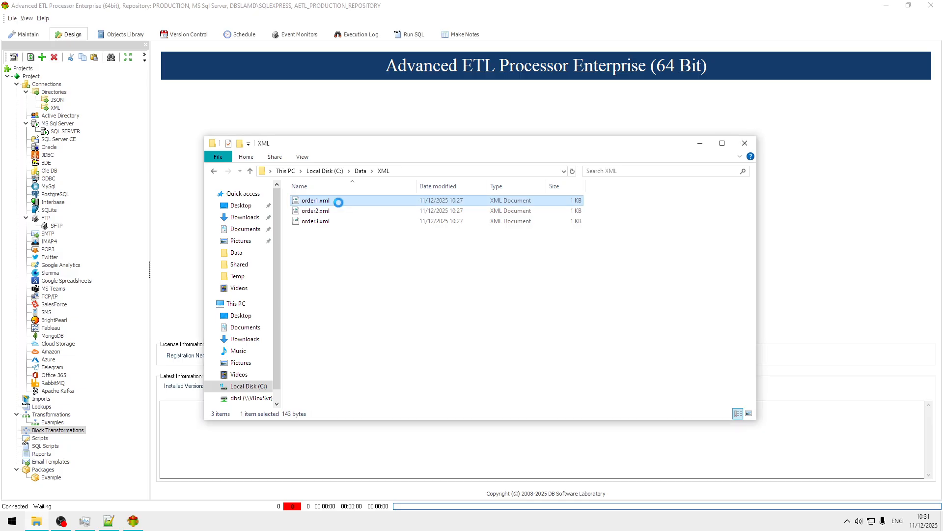
{"action": "right_click", "coordinate": [339, 203]}
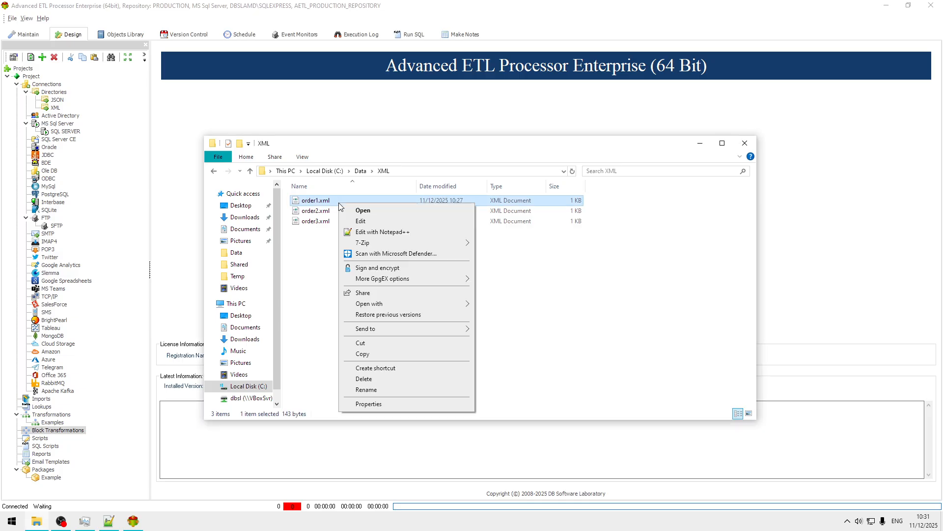
{"action": "left_click", "coordinate": [399, 234]}
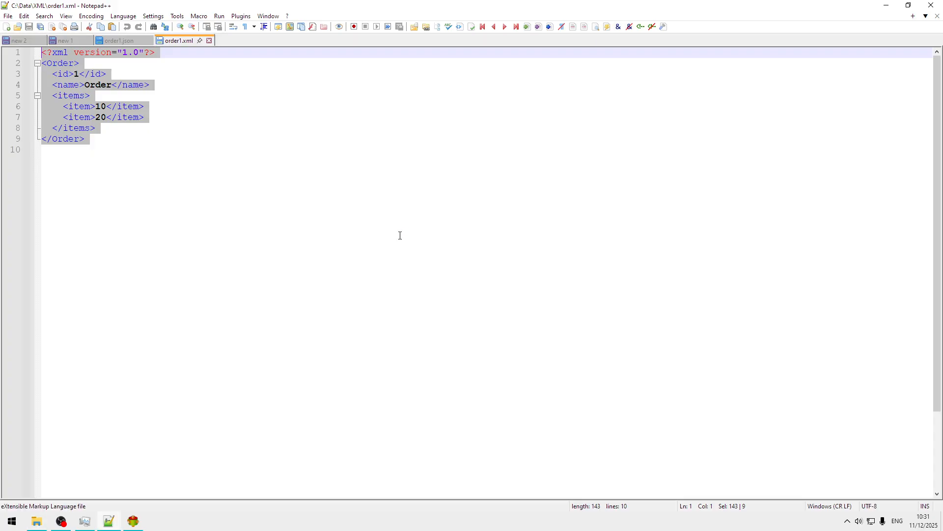
{"action": "left_click", "coordinate": [163, 139]}
{"action": "left_click_drag", "start_coordinate": [157, 151], "coordinate": [9, 48]}
Step: Switch to Advanced ETL Processor and create a new transformation under Examples with the description XML To JSON
{"action": "left_click", "coordinate": [139, 526]}
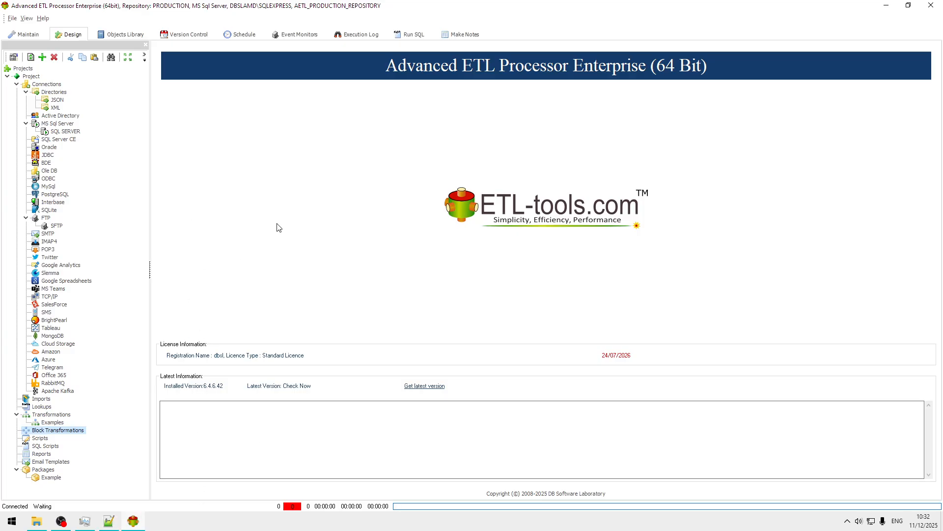
{"action": "left_click", "coordinate": [56, 100]}
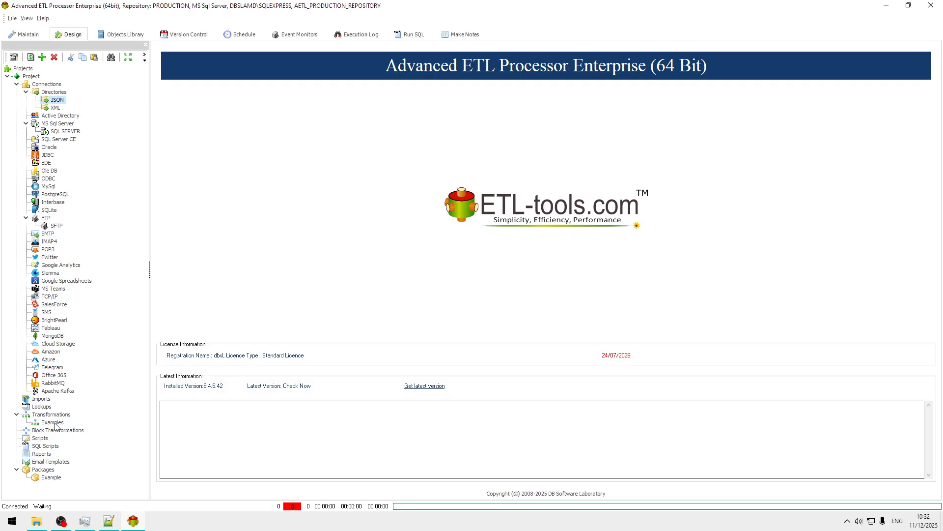
{"action": "left_click", "coordinate": [64, 425]}
{"action": "right_click", "coordinate": [65, 426]}
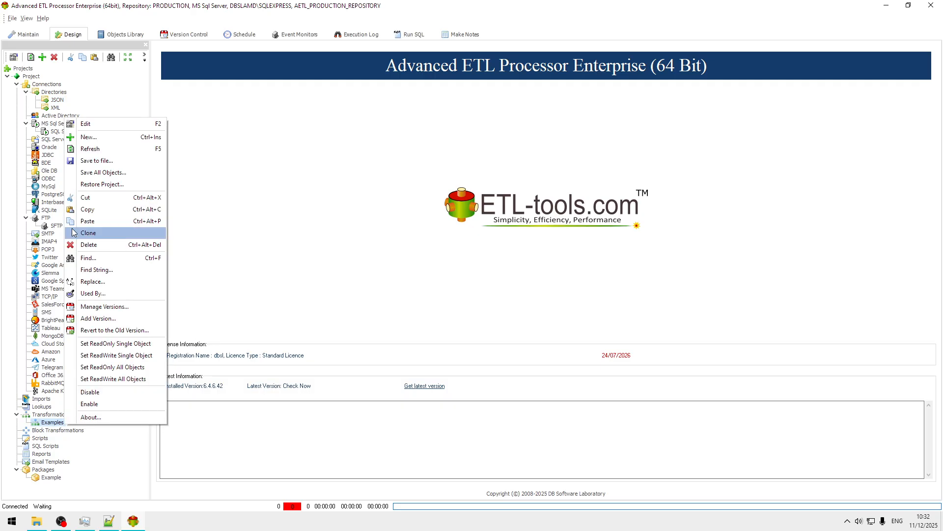
{"action": "left_click", "coordinate": [106, 136]}
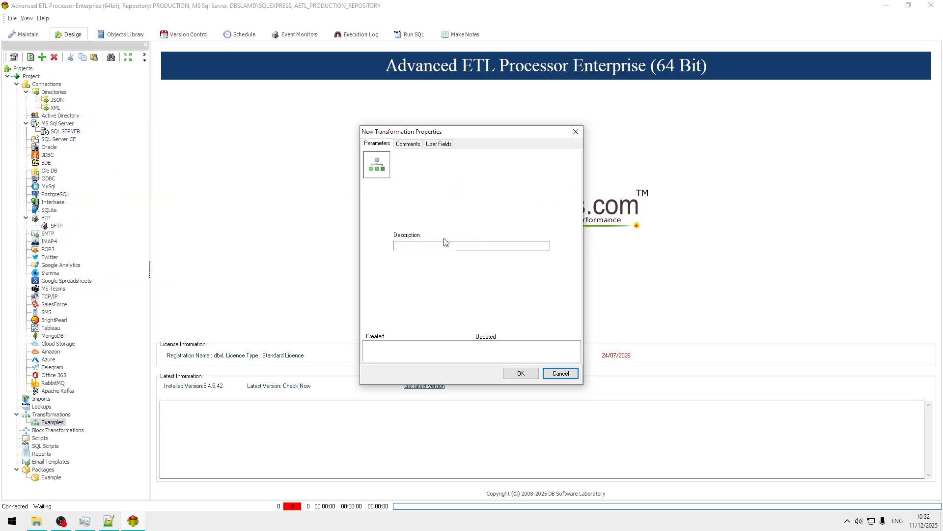
{"action": "left_click", "coordinate": [454, 244]}
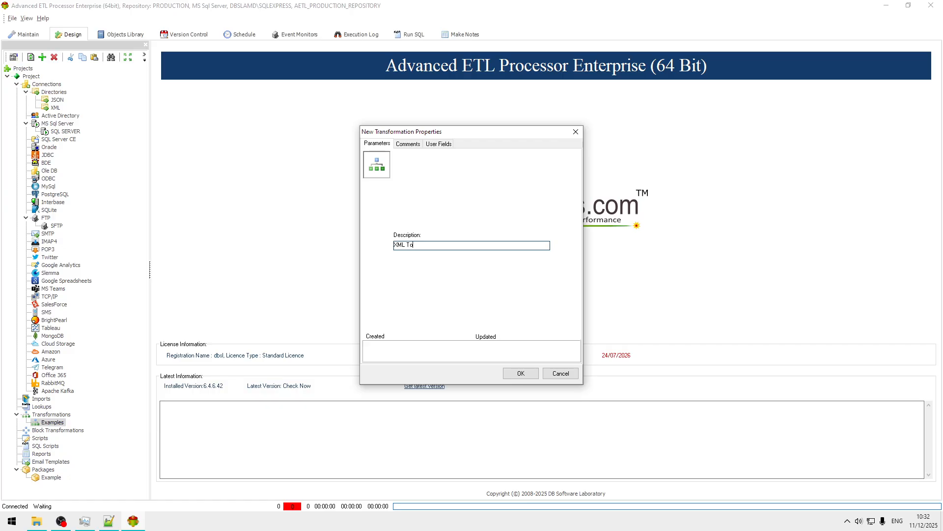
{"action": "type", "text": "os"}
{"action": "left_click", "coordinate": [526, 378]}
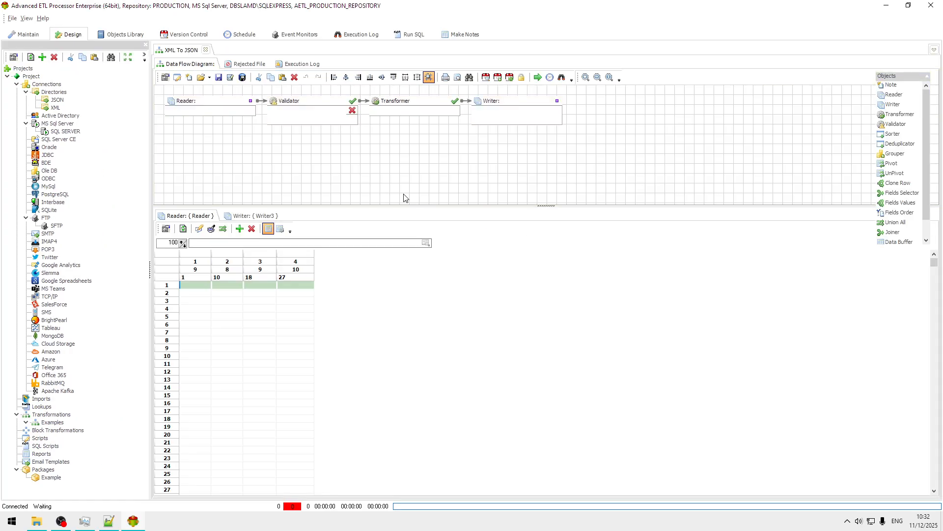
Step: Delete the Validator from the data flow and connect the Reader directly to the Transformer
{"action": "left_click", "coordinate": [301, 102]}
{"action": "key", "text": "ctrl+z"}
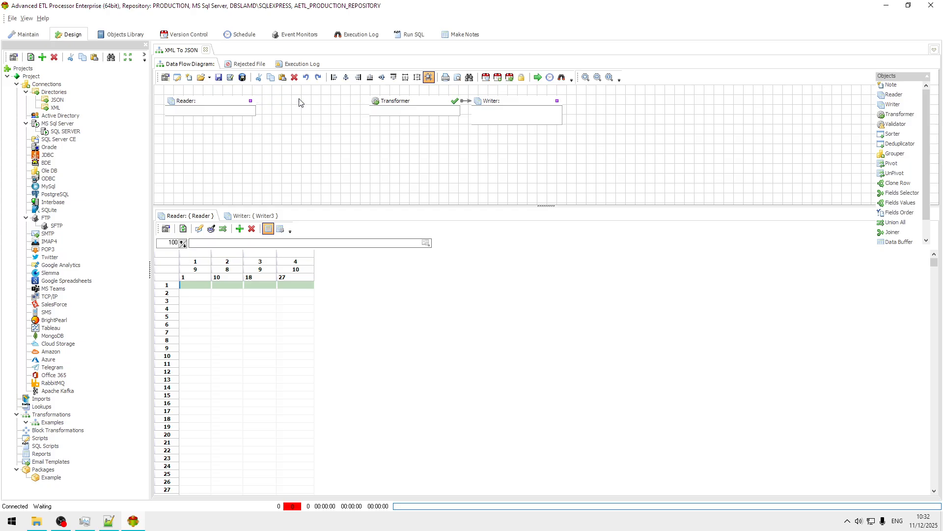
{"action": "left_click_drag", "start_coordinate": [250, 102], "coordinate": [300, 97]}
Step: Move the Transformer and Writer closer to the Reader to close the gaps in the data flow
{"action": "left_click_drag", "start_coordinate": [376, 105], "coordinate": [322, 110]}
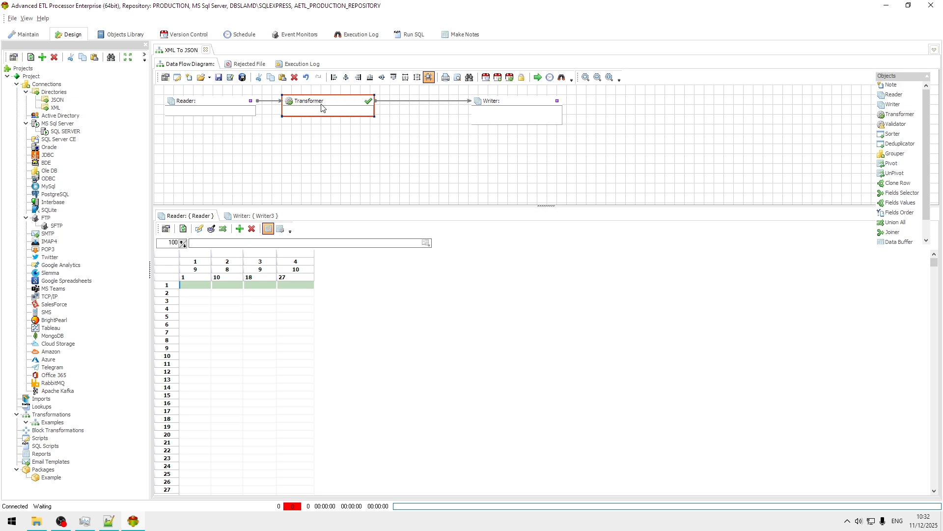
{"action": "left_click_drag", "start_coordinate": [514, 104], "coordinate": [436, 110]}
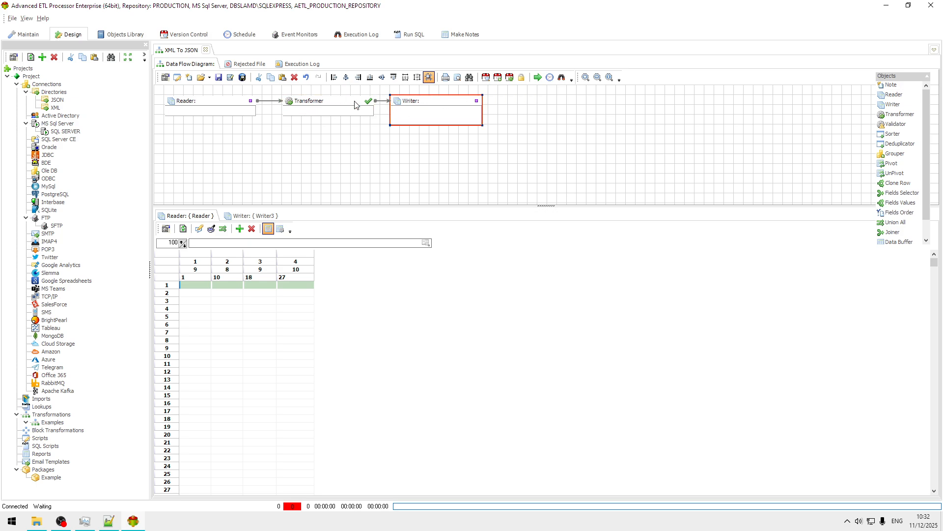
{"action": "left_click_drag", "start_coordinate": [324, 108], "coordinate": [244, 109]}
Step: Configure the Reader with the description XML, data source type File System and connection XML
{"action": "left_click", "coordinate": [221, 104]}
{"action": "double_click", "coordinate": [221, 104]}
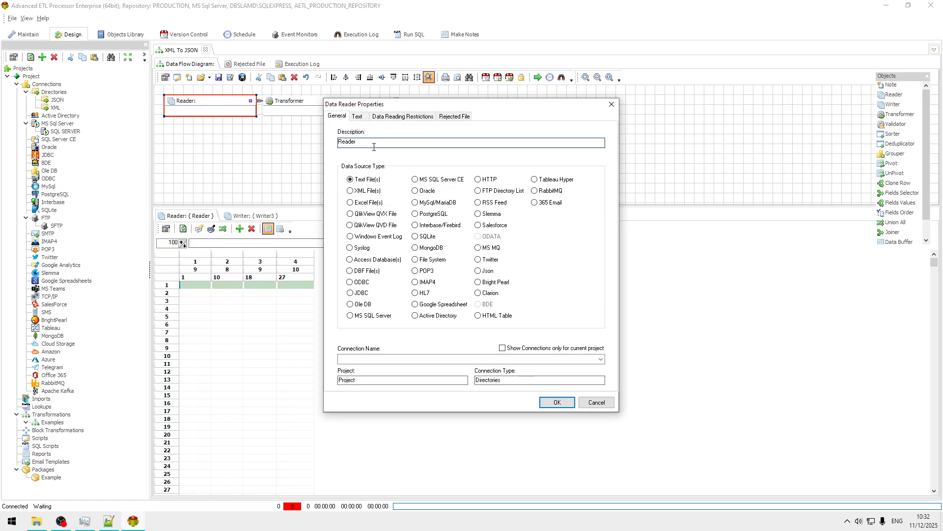
{"action": "type", "text": "XM"}
{"action": "left_click", "coordinate": [433, 260]}
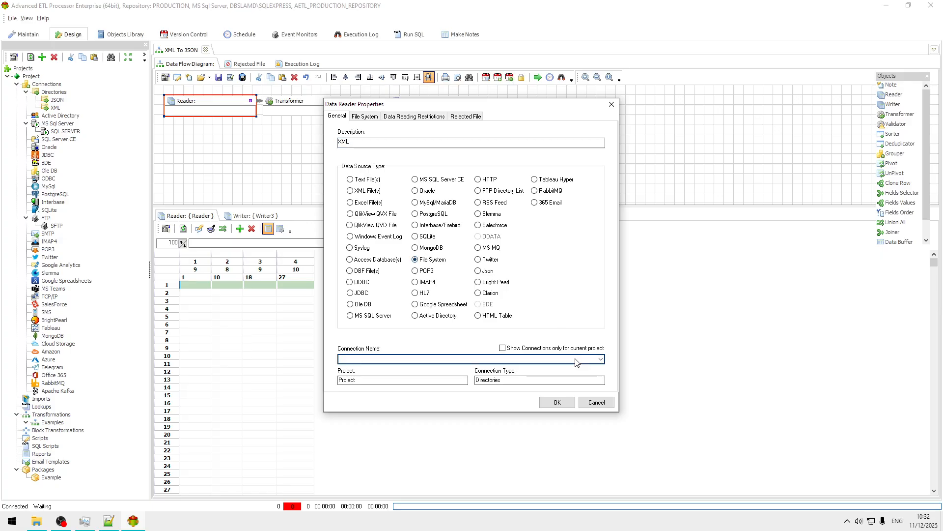
{"action": "left_click", "coordinate": [600, 359]}
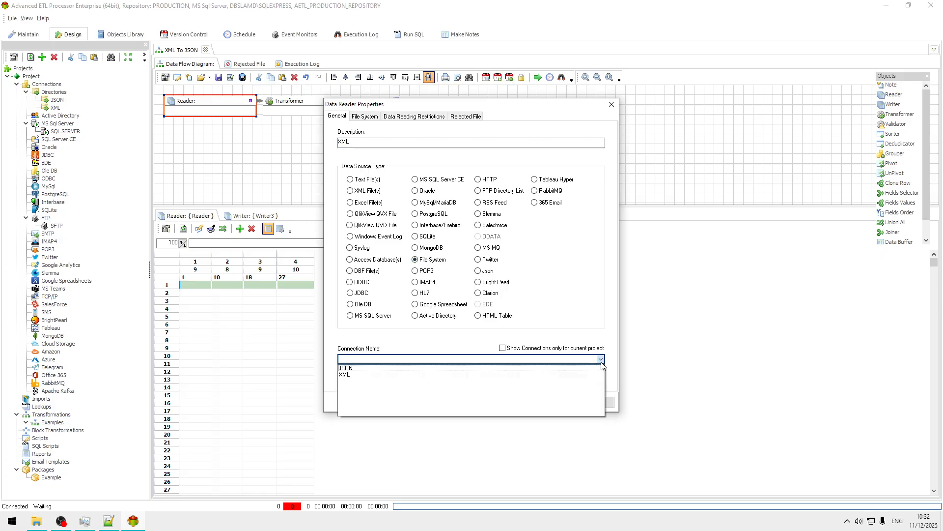
{"action": "left_click", "coordinate": [354, 375]}
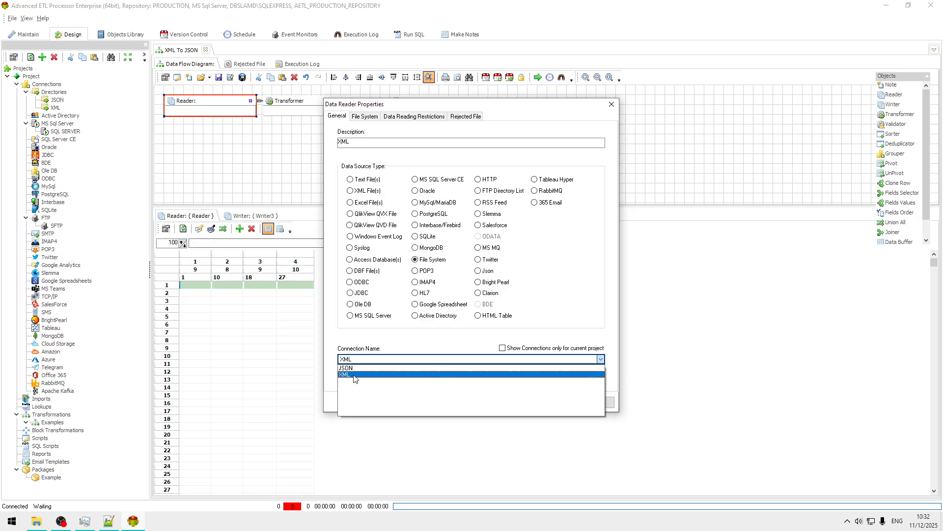
{"action": "left_click", "coordinate": [555, 403]}
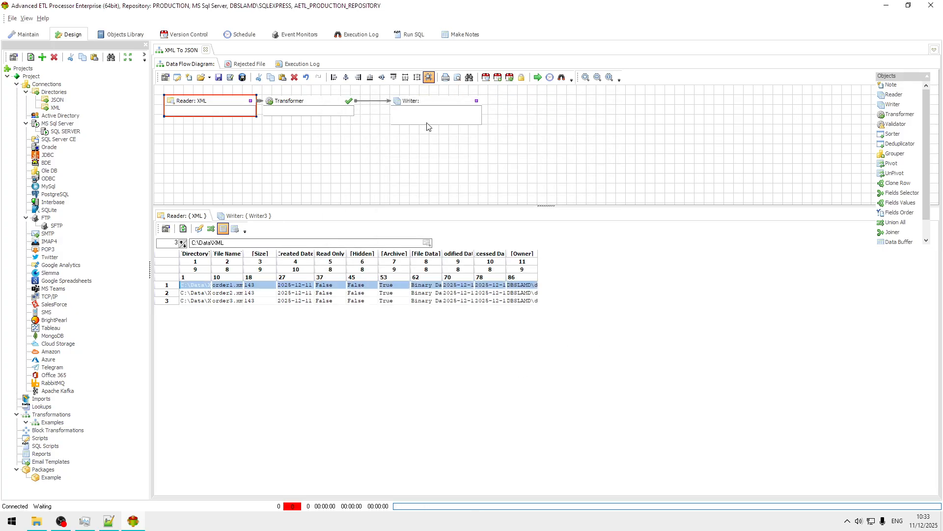
Step: Configure the Writer with data target type File System, connection JSON and the description JSON
{"action": "left_click", "coordinate": [435, 103]}
{"action": "double_click", "coordinate": [435, 103]}
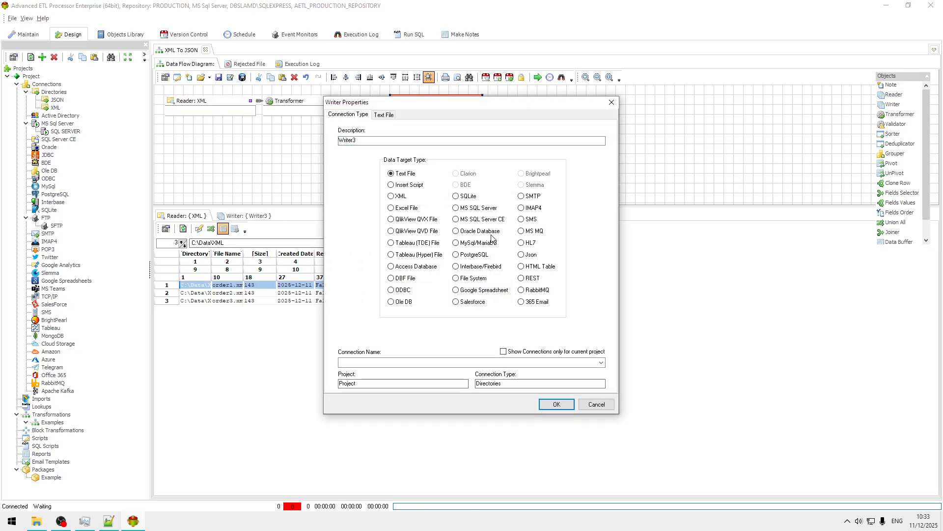
{"action": "left_click", "coordinate": [475, 278]}
{"action": "left_click", "coordinate": [601, 362]}
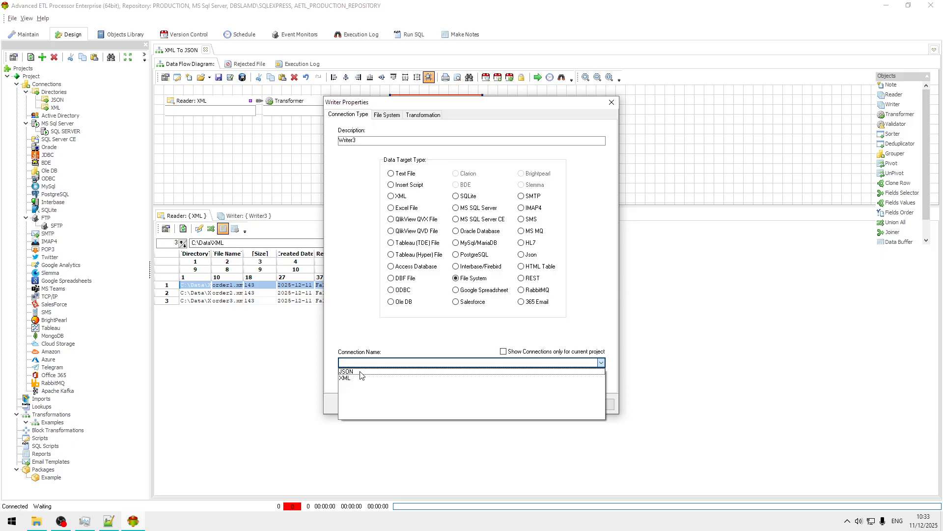
{"action": "left_click", "coordinate": [363, 372]}
{"action": "double_click", "coordinate": [363, 142]}
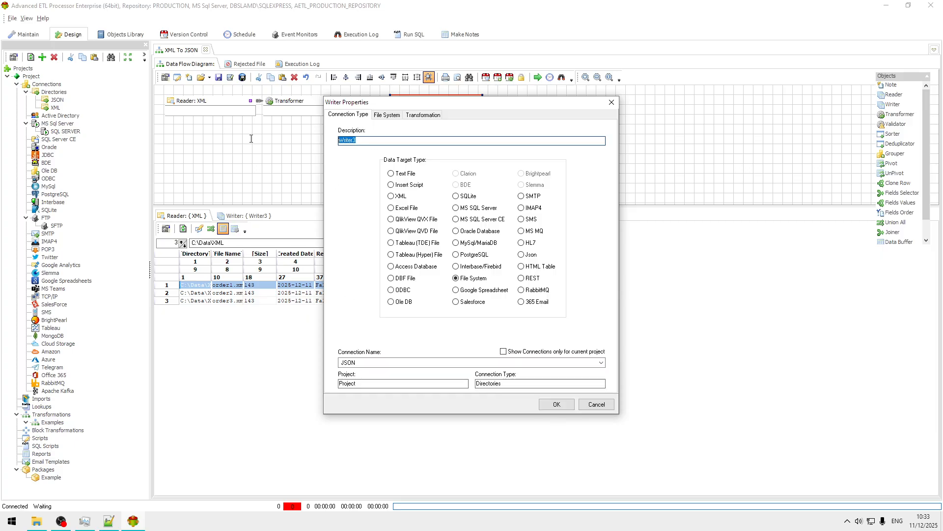
{"action": "type", "text": "JSON"}
{"action": "left_click", "coordinate": [555, 404]}
Step: Open the Transformer for editing and space apart the target File Name and File Data fields
{"action": "left_click", "coordinate": [322, 108]}
{"action": "double_click", "coordinate": [322, 109]}
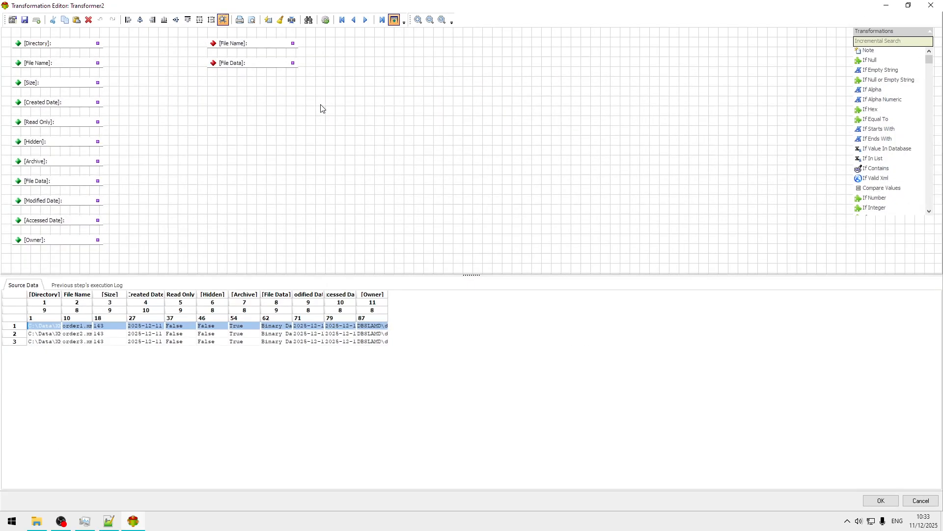
{"action": "left_click_drag", "start_coordinate": [260, 64], "coordinate": [262, 123]}
{"action": "left_click_drag", "start_coordinate": [255, 47], "coordinate": [273, 74]}
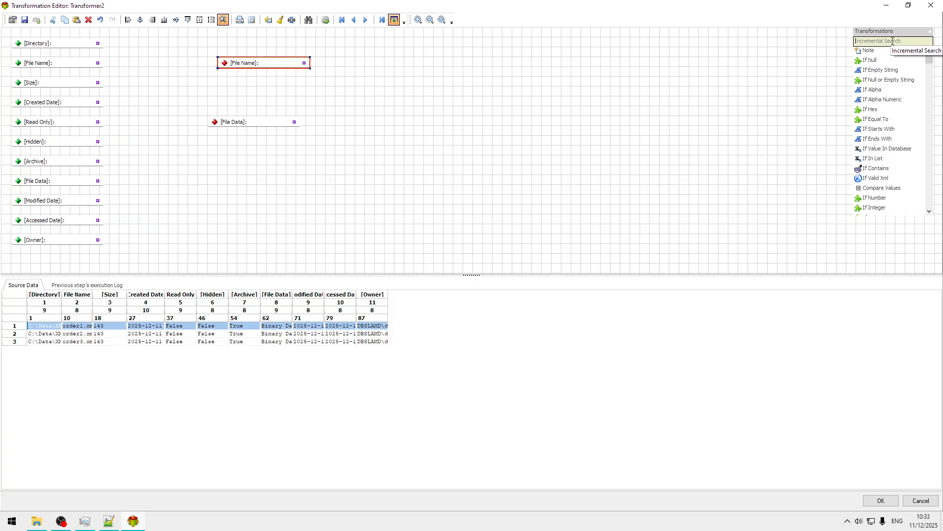
Step: Insert a Replace Suffix transformation between the source and target File Name fields and link it to both
{"action": "type", "text": "r"}
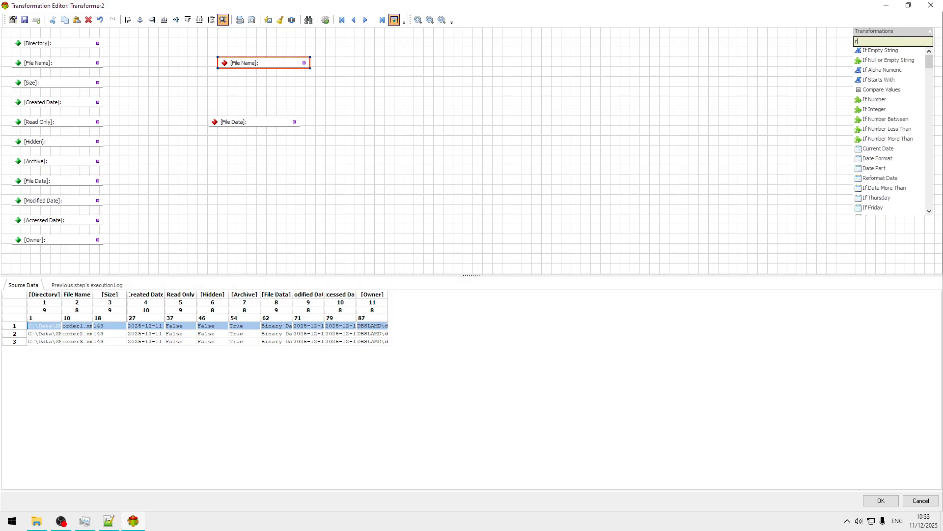
{"action": "type", "text": "ep"}
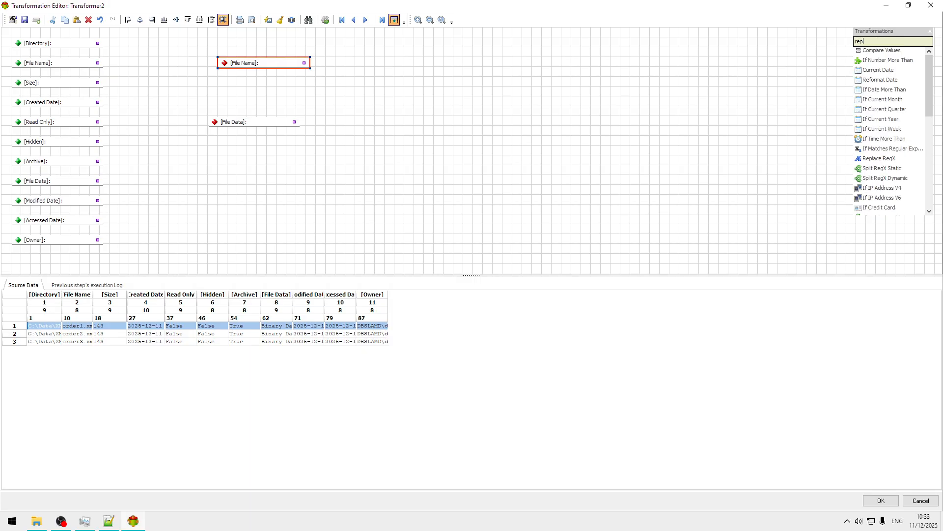
{"action": "type", "text": "la"}
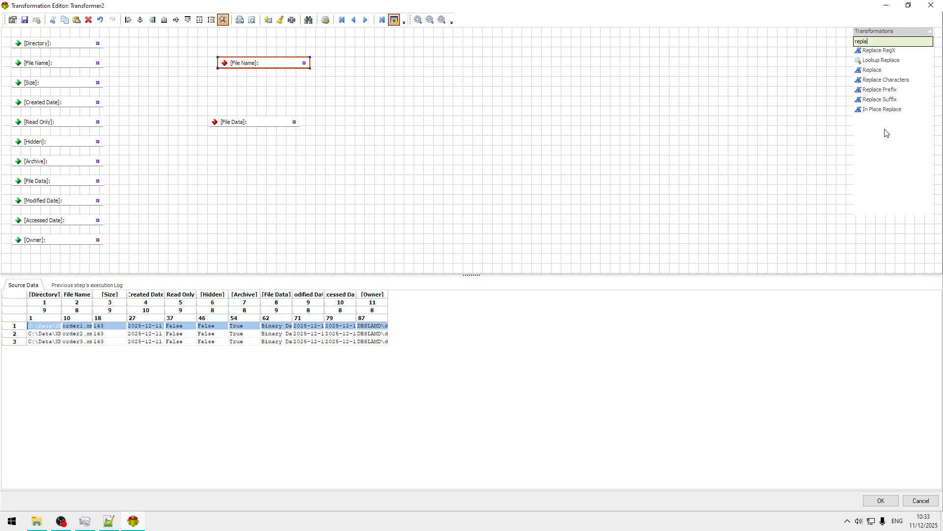
{"action": "left_click_drag", "start_coordinate": [881, 100], "coordinate": [135, 65]}
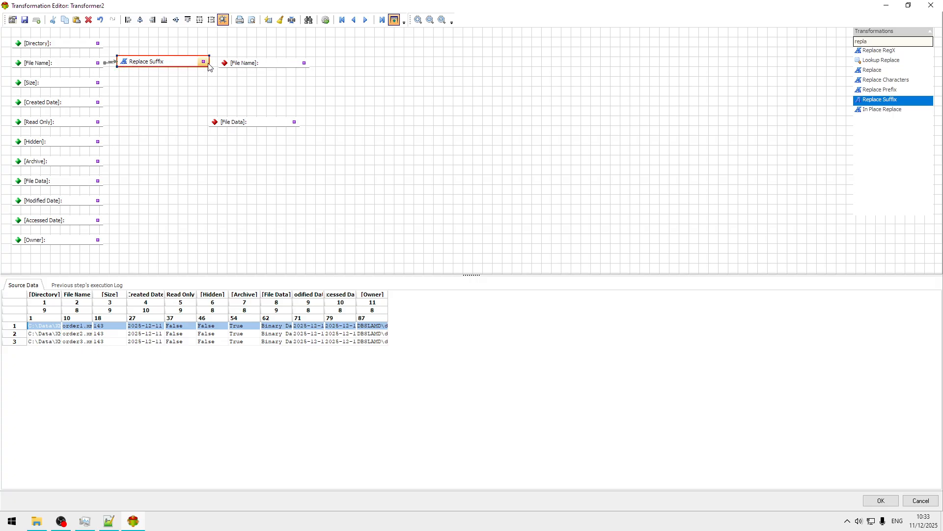
{"action": "left_click_drag", "start_coordinate": [200, 66], "coordinate": [226, 67]}
Step: Set the Replace Suffix transformation to search for .xml and replace it with .json
{"action": "double_click", "coordinate": [175, 63]}
{"action": "left_click", "coordinate": [434, 202]}
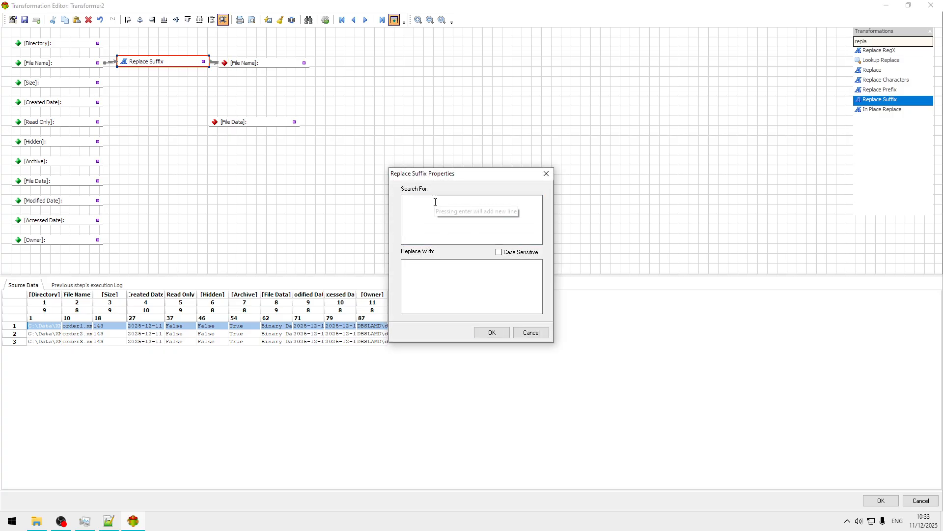
{"action": "type", "text": "."}
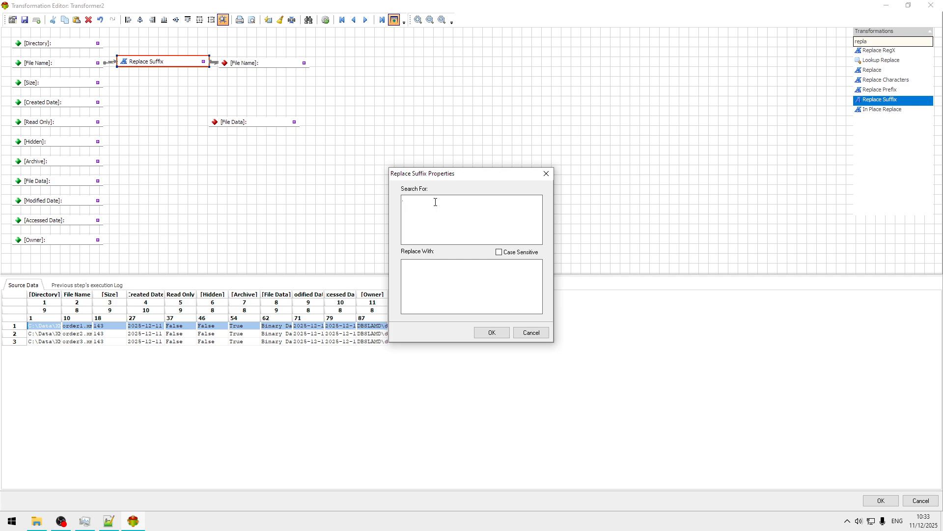
{"action": "type", "text": "xml"}
{"action": "left_click", "coordinate": [414, 275]}
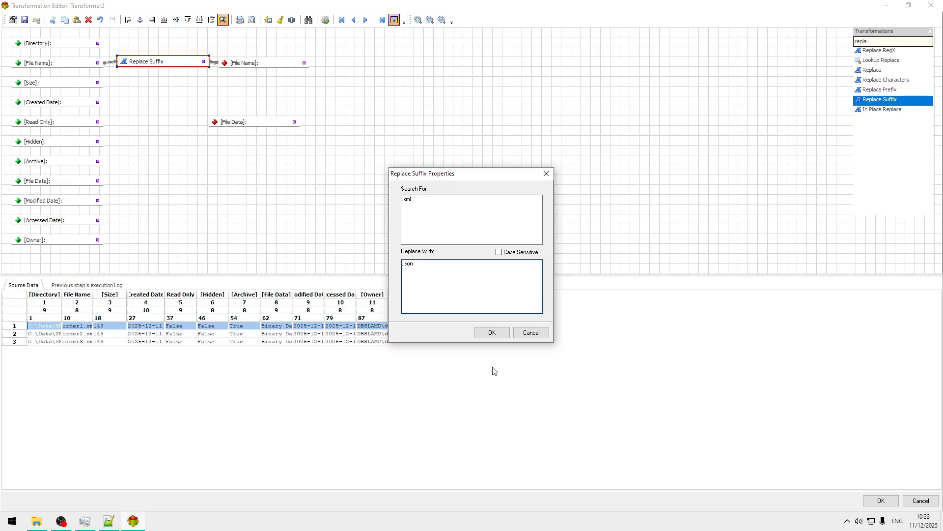
{"action": "left_click", "coordinate": [492, 332]}
Step: Insert an XML To JSON transformation between the source and target File Data fields and link it to both
{"action": "left_click_drag", "start_coordinate": [270, 131], "coordinate": [281, 118]}
{"action": "double_click", "coordinate": [894, 44]}
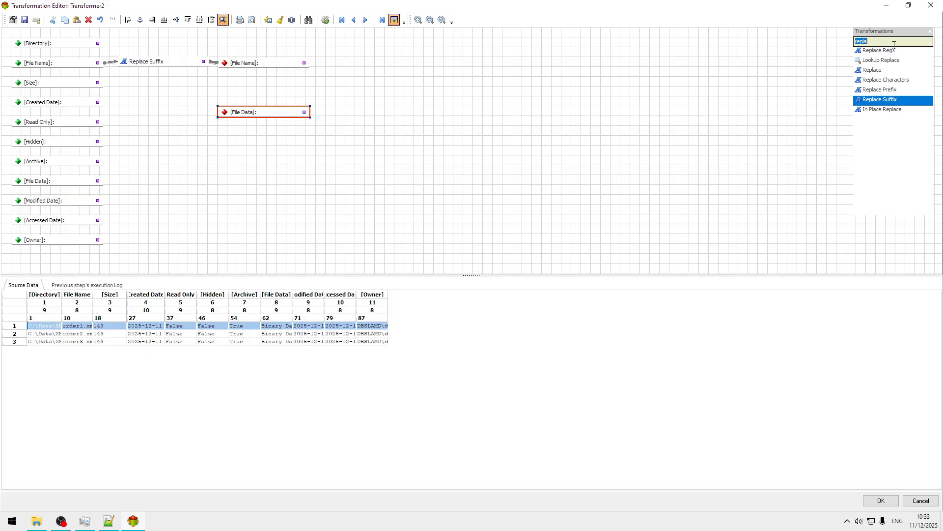
{"action": "key", "text": "BackSpace"}
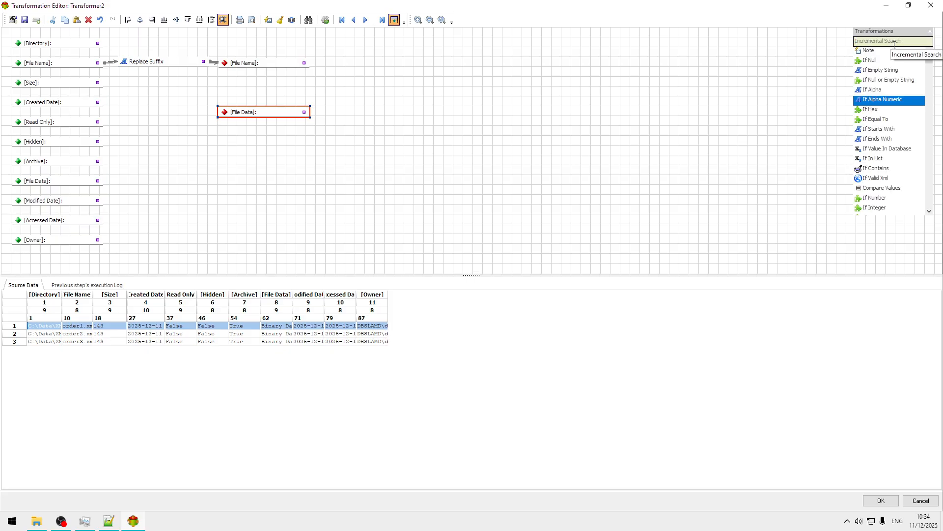
{"action": "type", "text": "xml"}
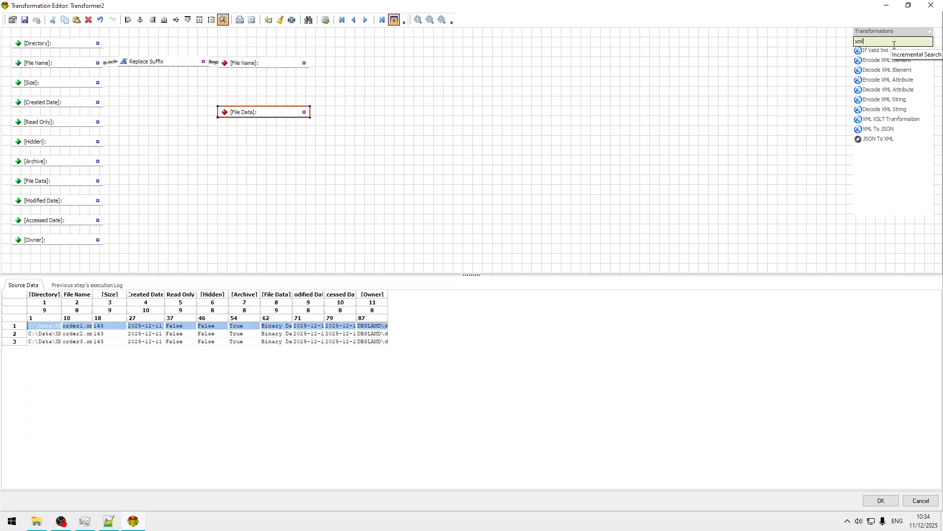
{"action": "left_click_drag", "start_coordinate": [882, 130], "coordinate": [137, 108]}
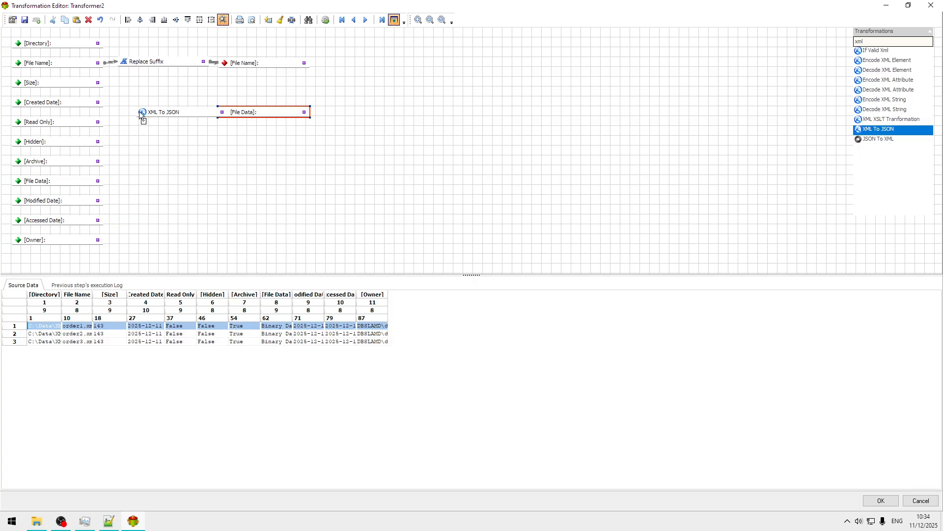
{"action": "left_click_drag", "start_coordinate": [142, 114], "coordinate": [190, 180]}
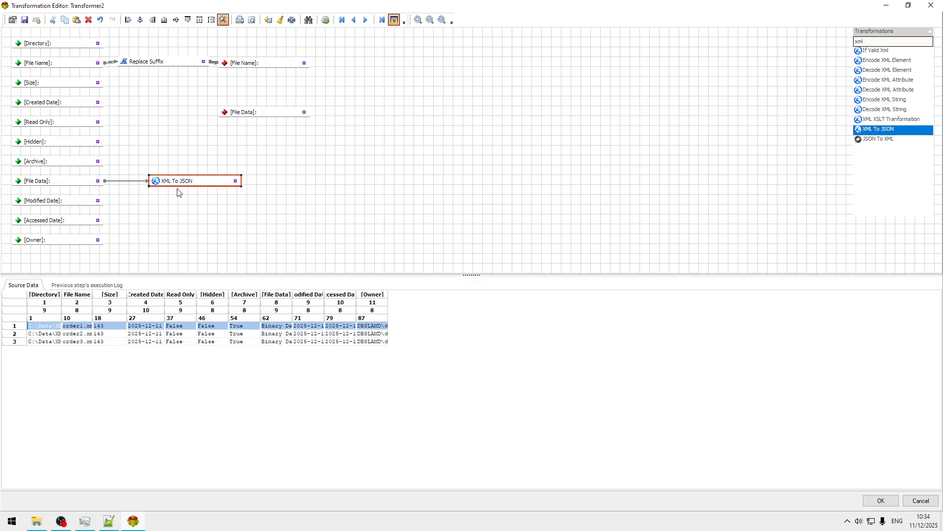
{"action": "left_click_drag", "start_coordinate": [278, 112], "coordinate": [322, 190]}
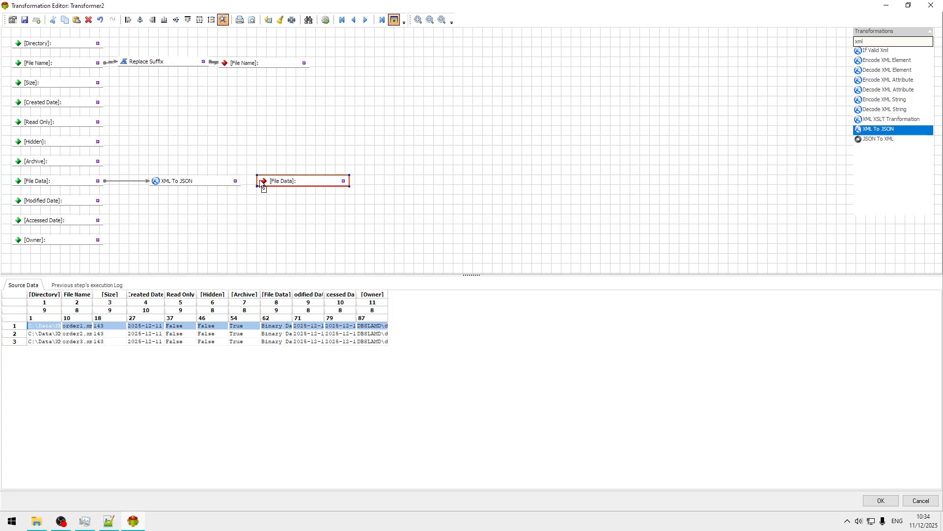
Step: Accept the Transformer changes, then run the XML To JSON transformation and dismiss its execution log
{"action": "left_click", "coordinate": [890, 500]}
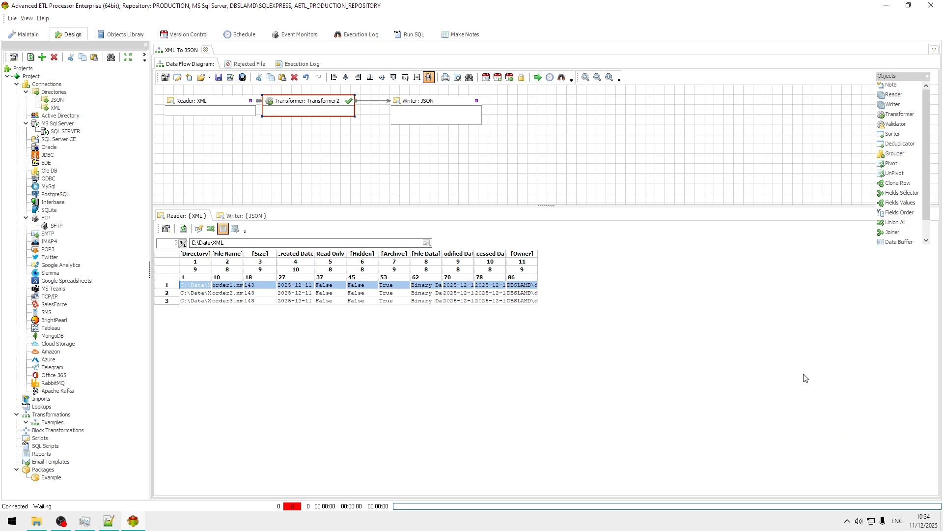
{"action": "left_click", "coordinate": [538, 78]}
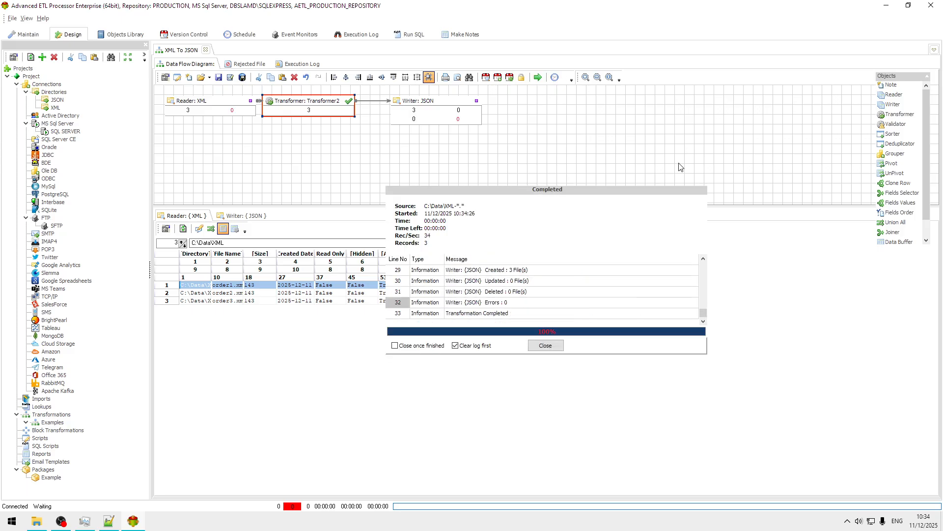
{"action": "left_click", "coordinate": [549, 346]}
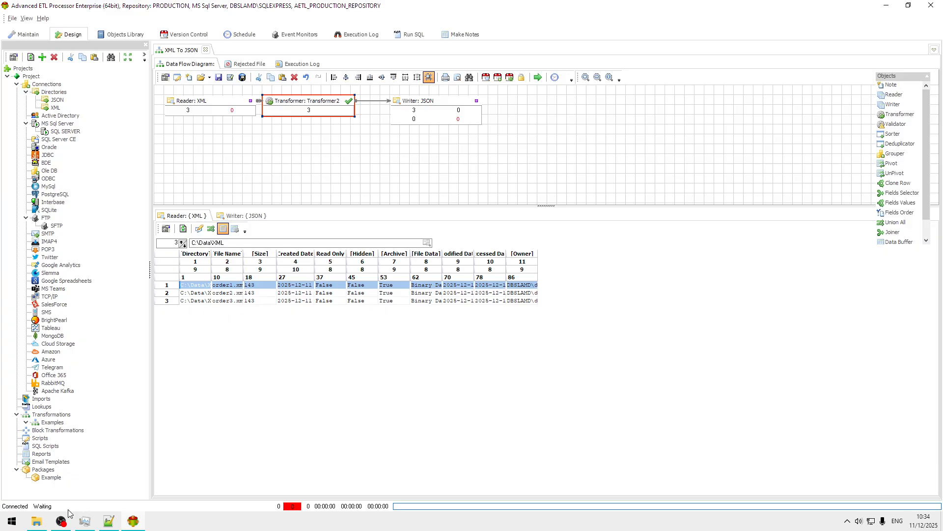
Step: Open order1.json from C:\Data\JSON in Notepad++, reload it to examine its content, and close the file
{"action": "left_click", "coordinate": [37, 522]}
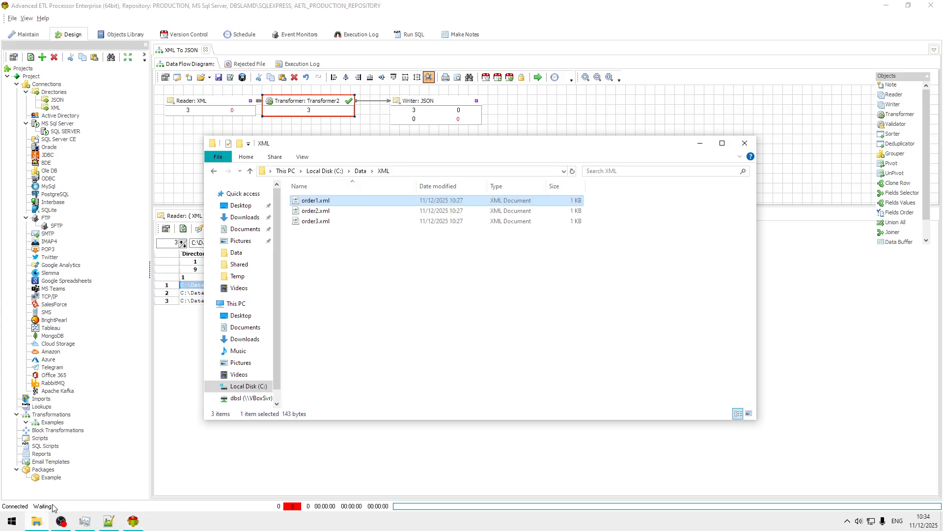
{"action": "left_click", "coordinate": [361, 171]}
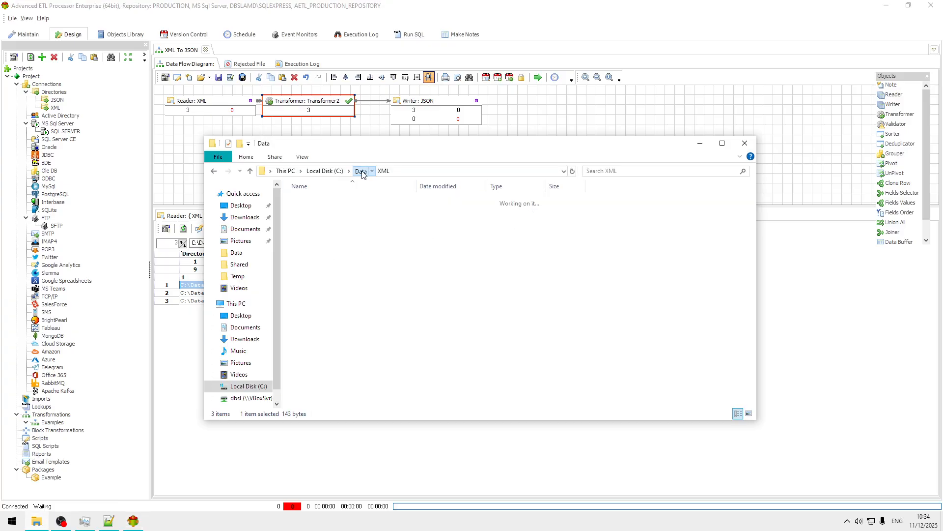
{"action": "double_click", "coordinate": [327, 202]}
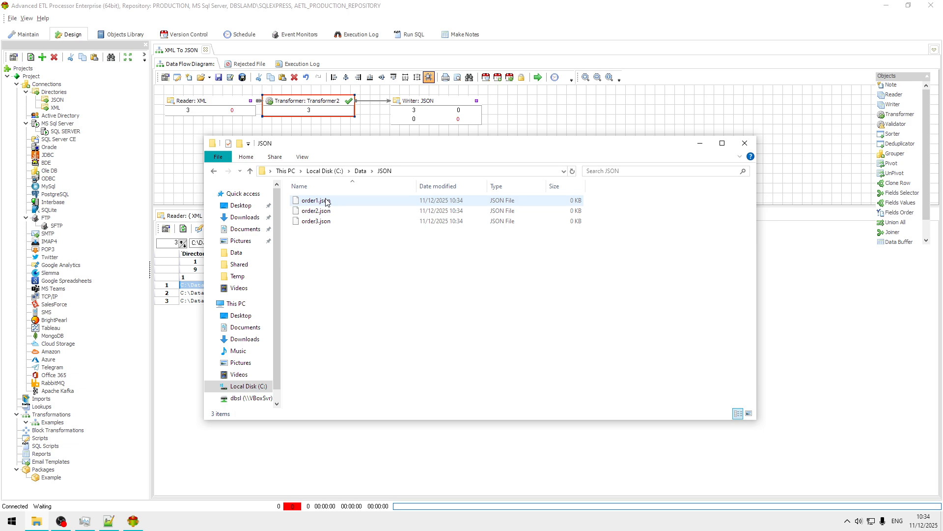
{"action": "left_click", "coordinate": [327, 202]}
{"action": "right_click", "coordinate": [327, 201]}
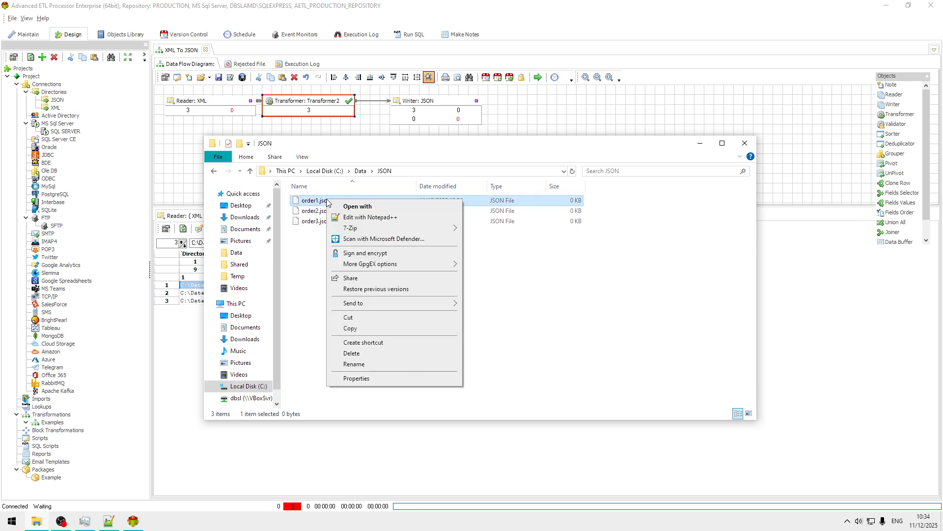
{"action": "left_click", "coordinate": [374, 217]}
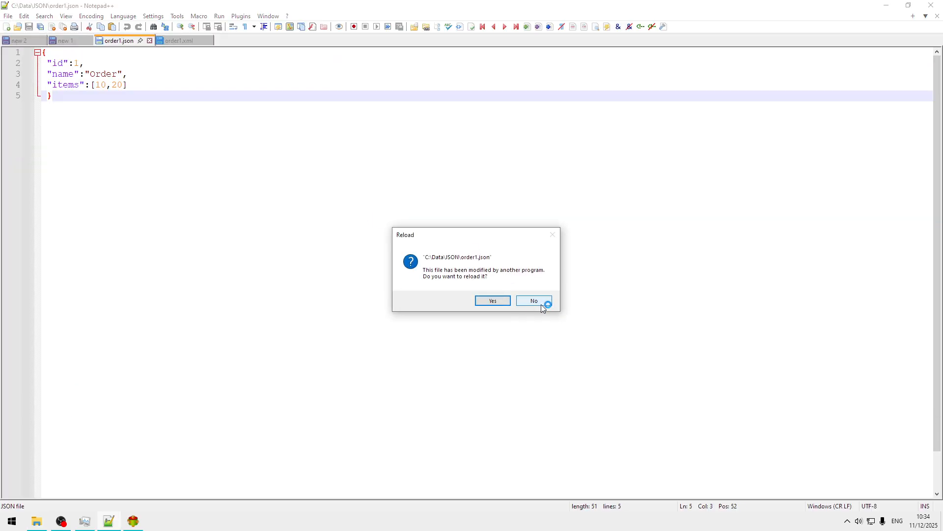
{"action": "left_click", "coordinate": [495, 300]}
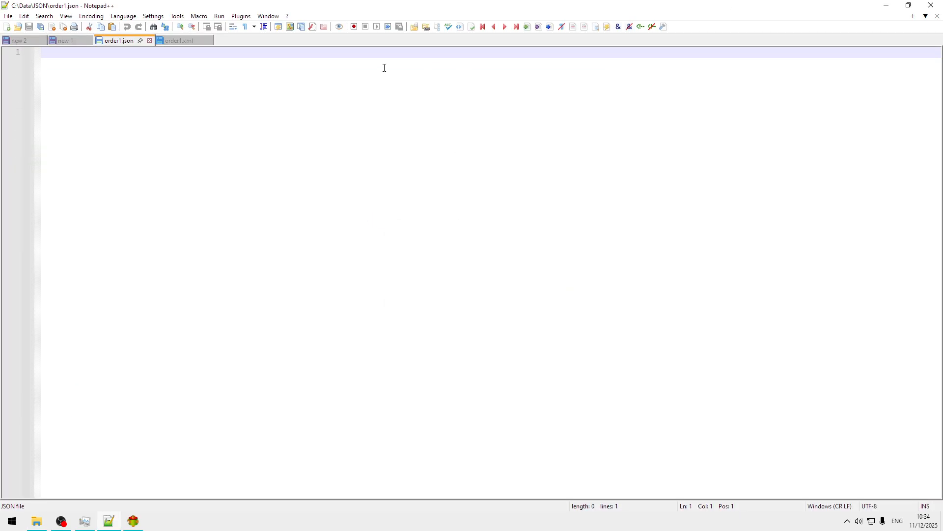
{"action": "left_click", "coordinate": [150, 41]}
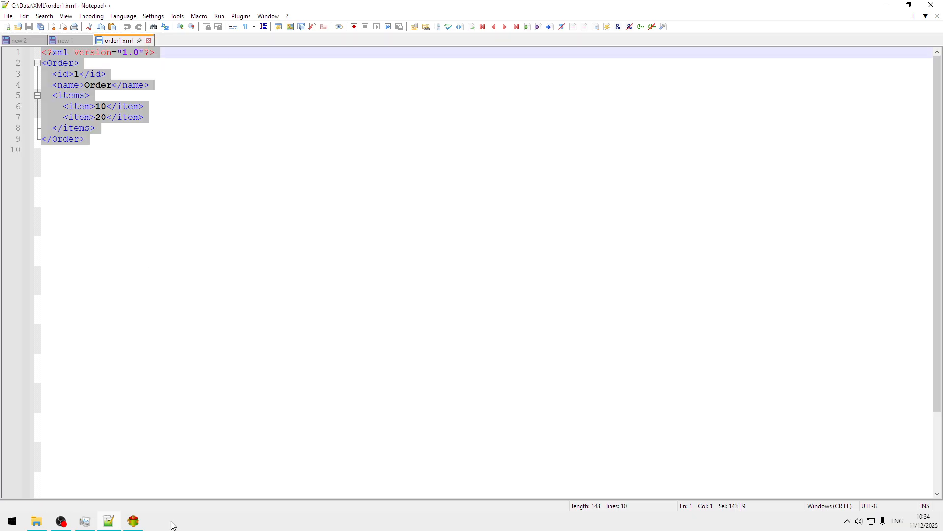
Step: Switch back to Advanced ETL Processor and check the On Error settings of the Transformer's XML To JSON function
{"action": "left_click", "coordinate": [134, 522]}
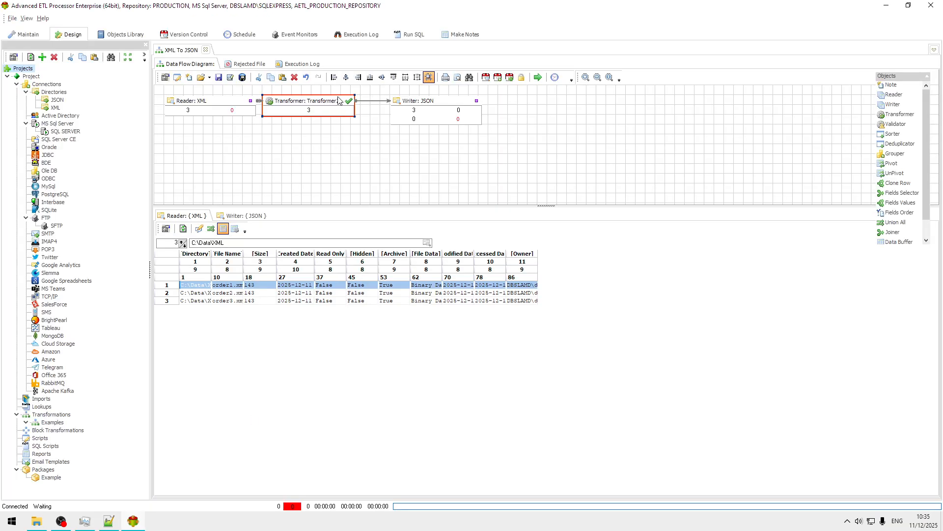
{"action": "double_click", "coordinate": [324, 101]}
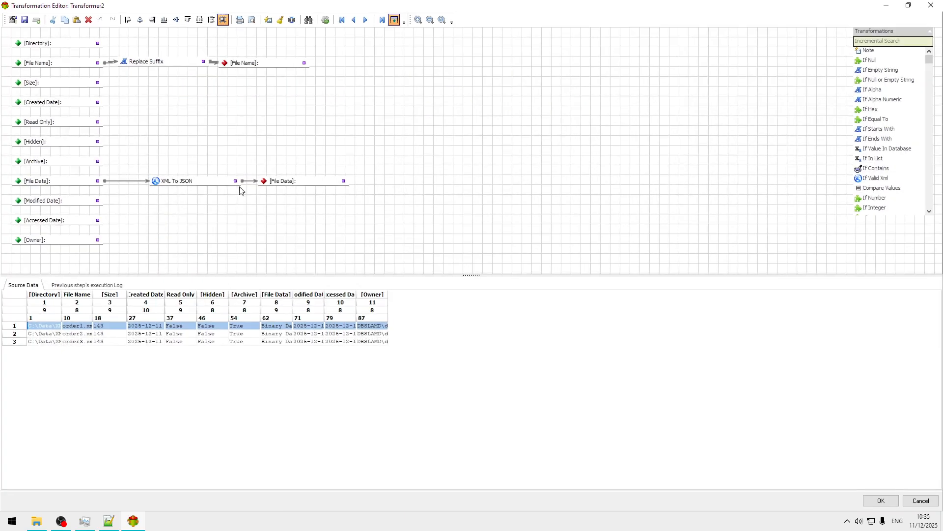
{"action": "double_click", "coordinate": [181, 183]}
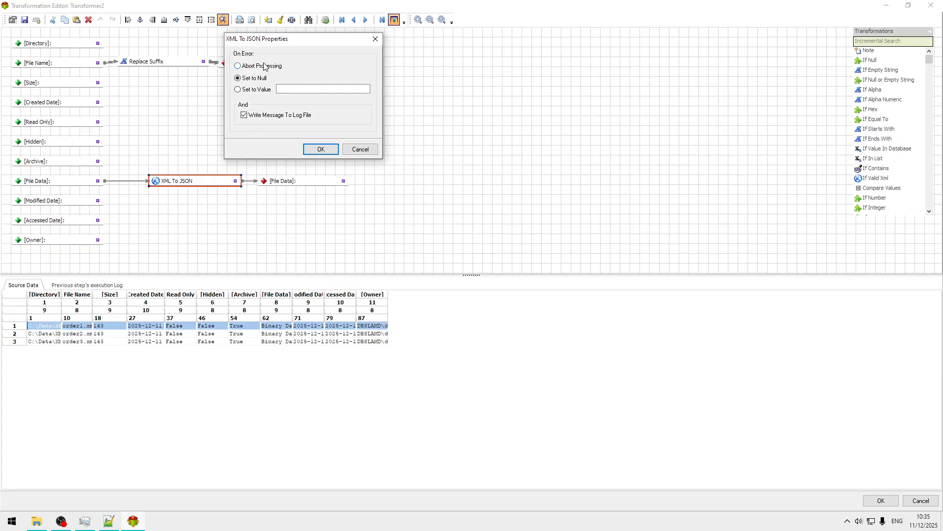
{"action": "left_click", "coordinate": [361, 150]}
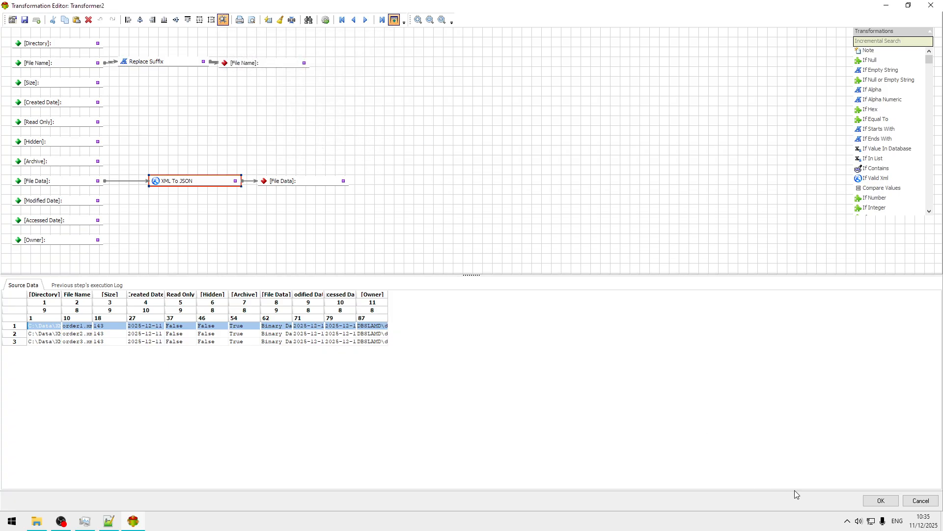
{"action": "left_click", "coordinate": [881, 501]}
Step: Enable Read File Content in the XML Reader's File System settings and rerun the transformation
{"action": "left_click", "coordinate": [220, 105]}
{"action": "double_click", "coordinate": [219, 104]}
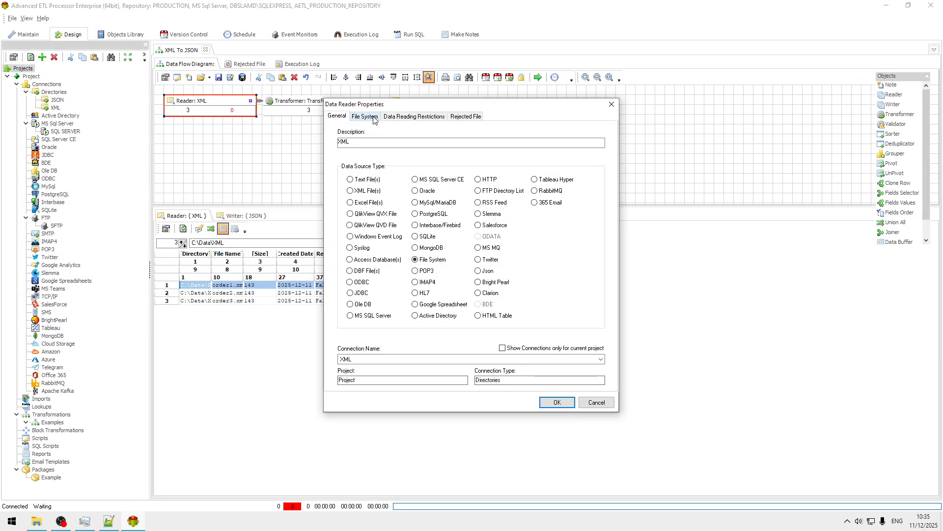
{"action": "left_click", "coordinate": [363, 116]}
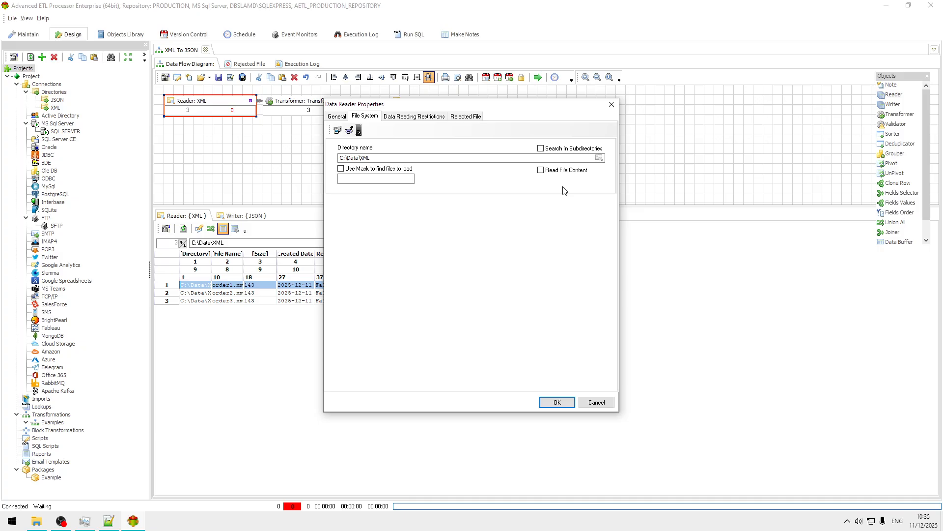
{"action": "left_click", "coordinate": [559, 405]}
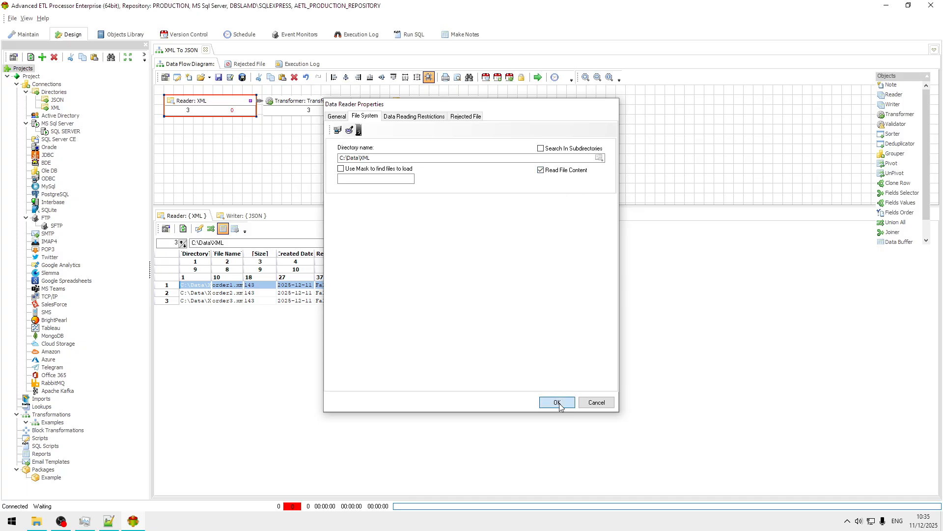
{"action": "left_click", "coordinate": [538, 78]}
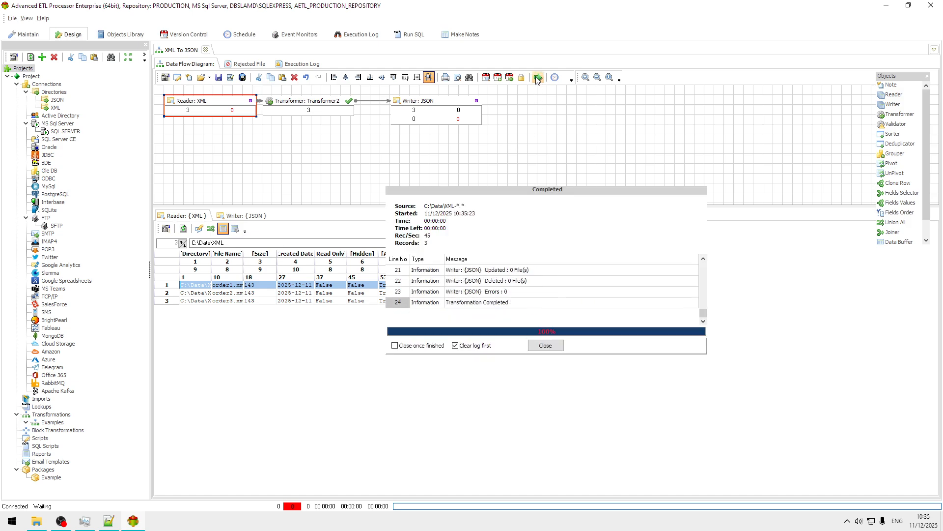
{"action": "left_click", "coordinate": [545, 345]}
Step: Open the regenerated order1.json from C:\Data\JSON in Notepad++ and examine its converted content
{"action": "left_click", "coordinate": [116, 527]}
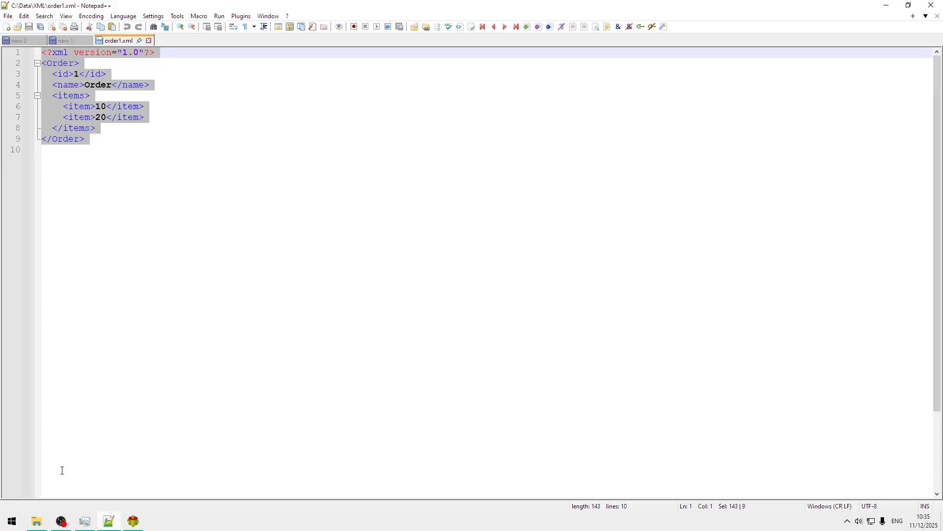
{"action": "left_click", "coordinate": [35, 522]}
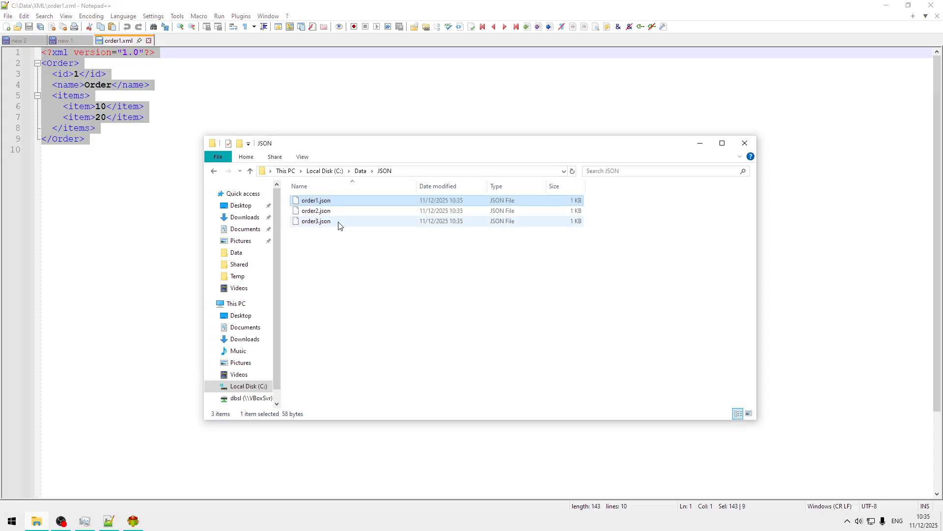
{"action": "right_click", "coordinate": [337, 201]}
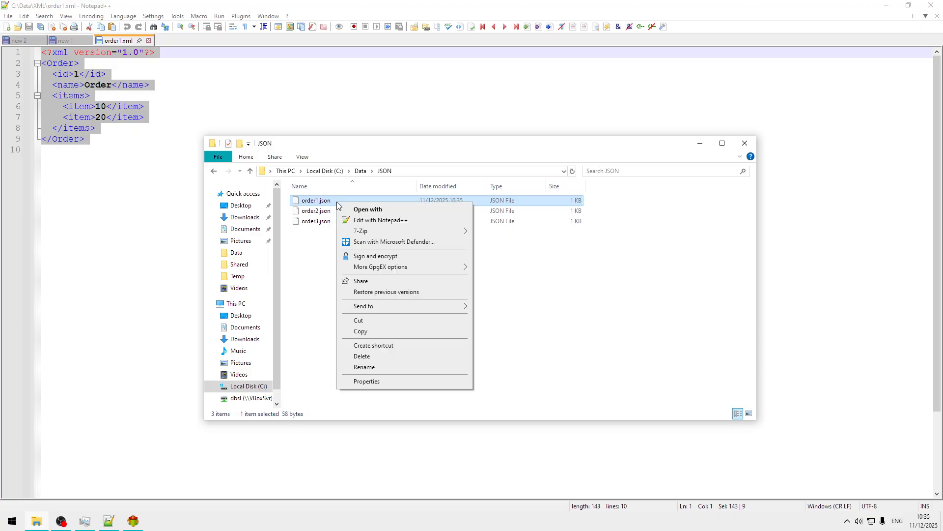
{"action": "left_click", "coordinate": [401, 222]}
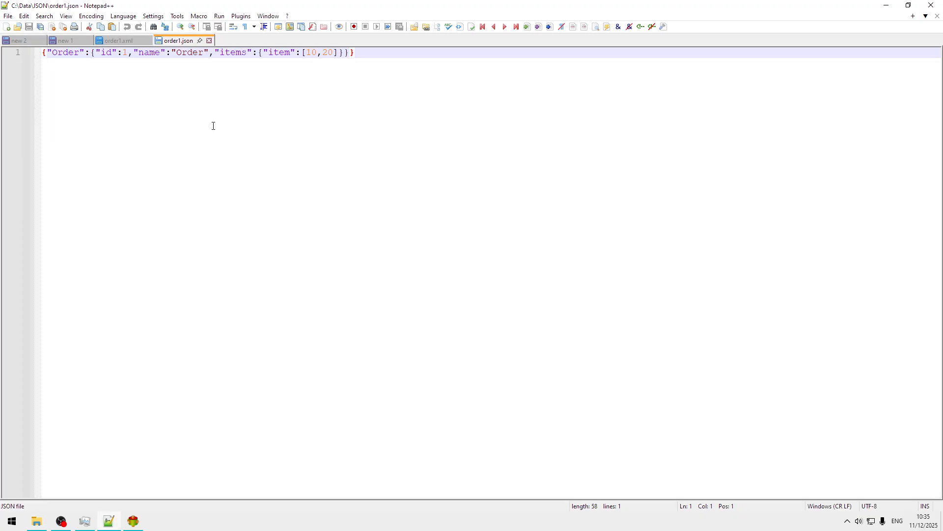
{"action": "left_click", "coordinate": [378, 55]}
{"action": "key", "text": "ctrl+a"}
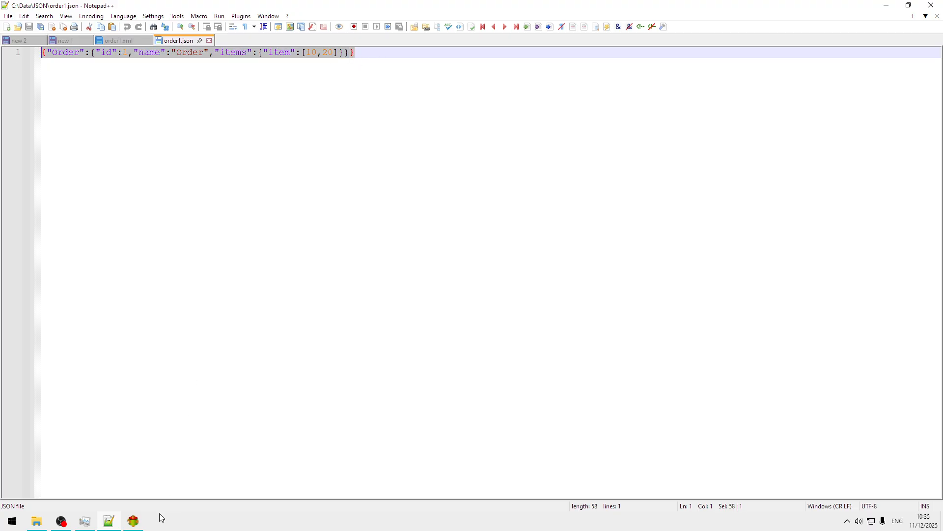
Step: Switch back to Advanced ETL Processor and enlarge the data preview area below the data flow diagram
{"action": "left_click", "coordinate": [140, 524]}
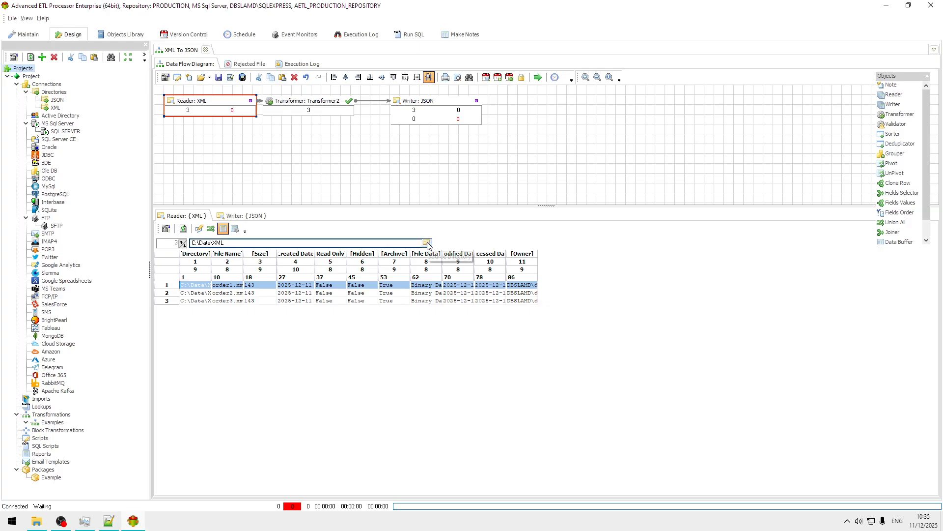
{"action": "left_click_drag", "start_coordinate": [547, 206], "coordinate": [553, 157]}
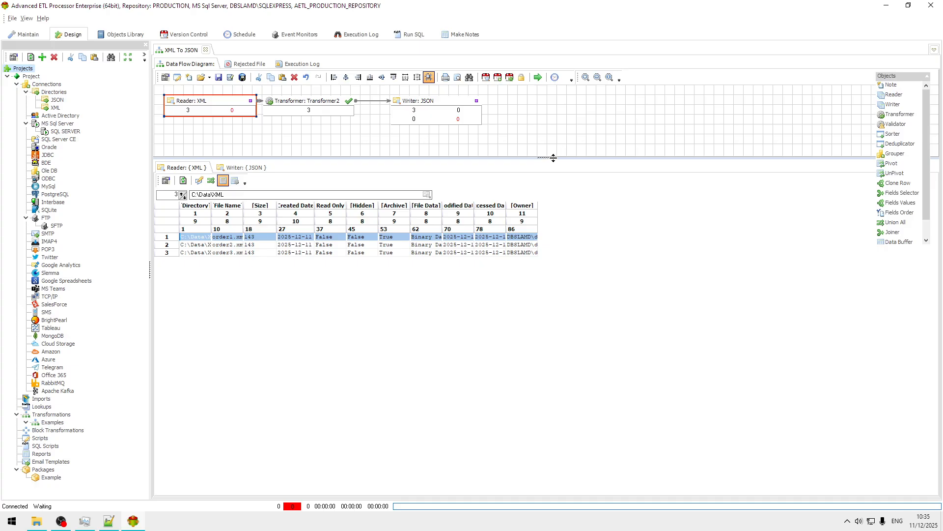
{"action": "left_click", "coordinate": [182, 525]}
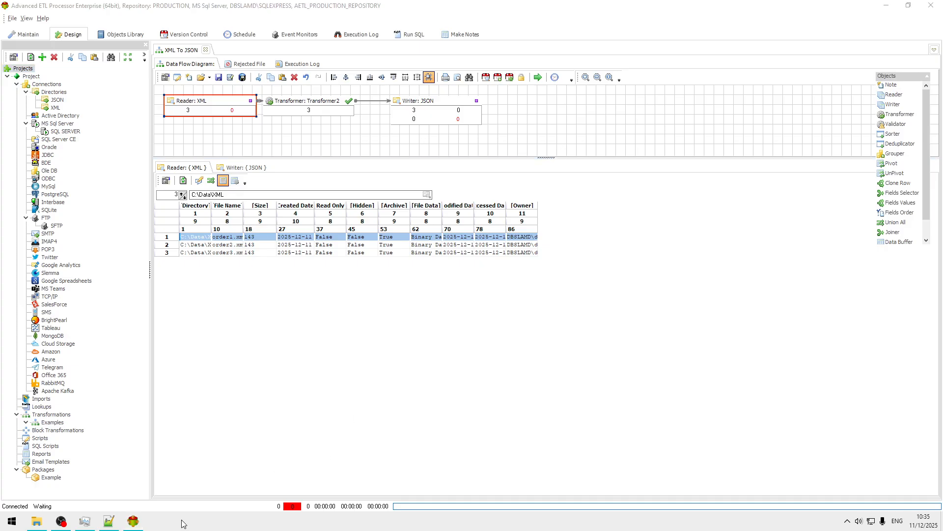